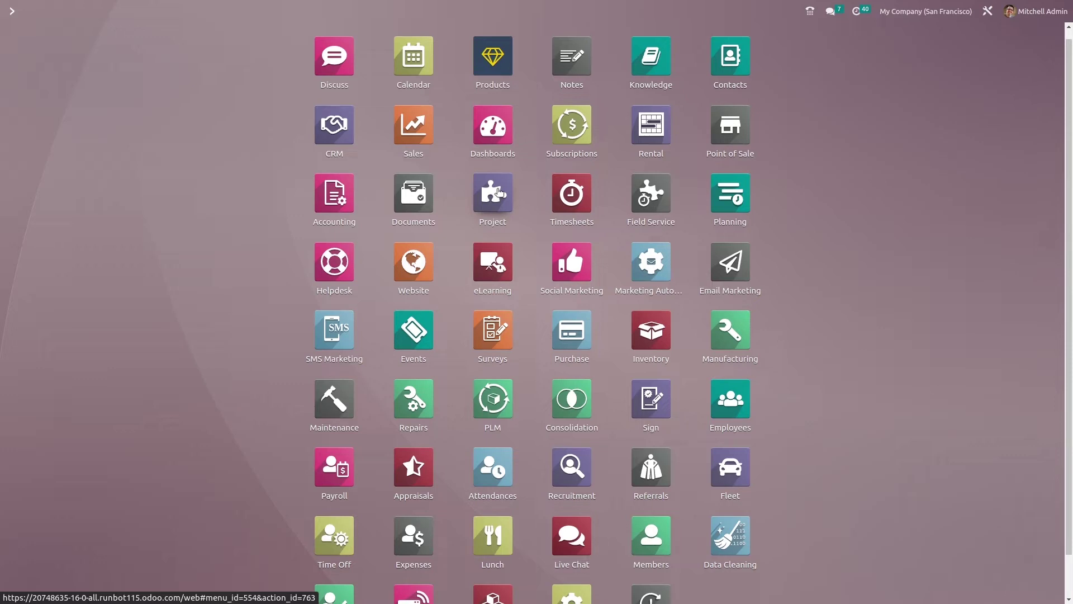
Open the CRM app and reach the Leads list of 21 leads via Configuration > Settings, then start a new lead
{"action": "left_click", "coordinate": [334, 127]}
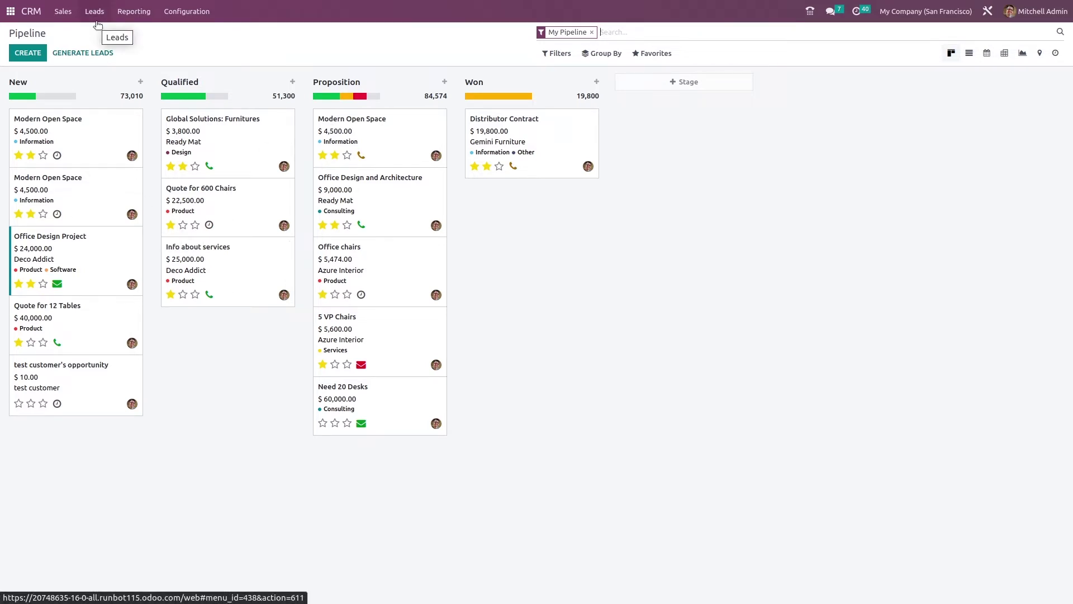
{"action": "left_click", "coordinate": [179, 13]}
{"action": "left_click", "coordinate": [183, 30]}
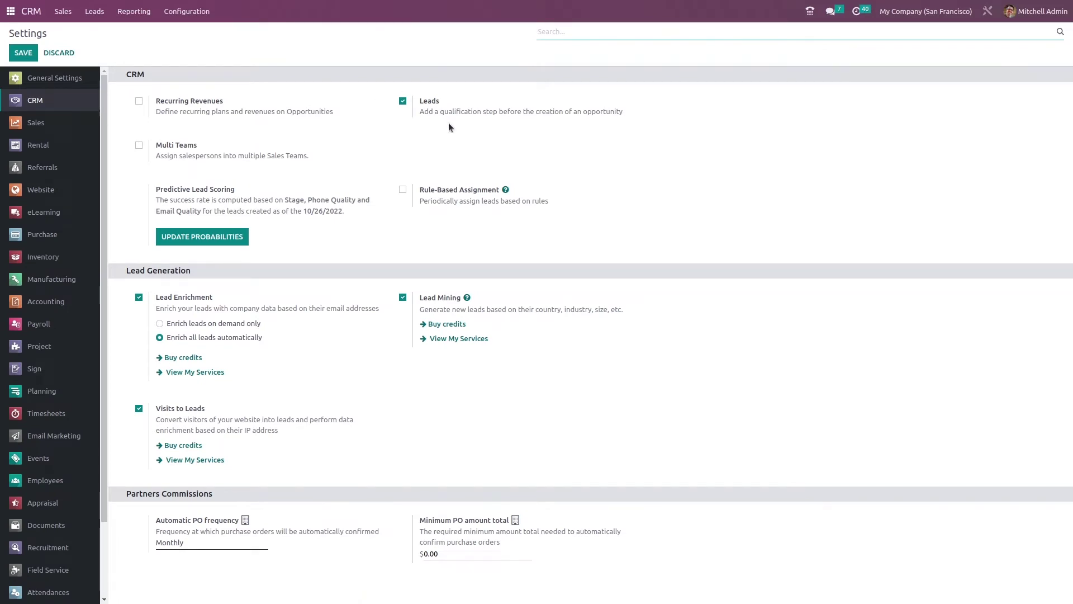
{"action": "left_click", "coordinate": [85, 13]}
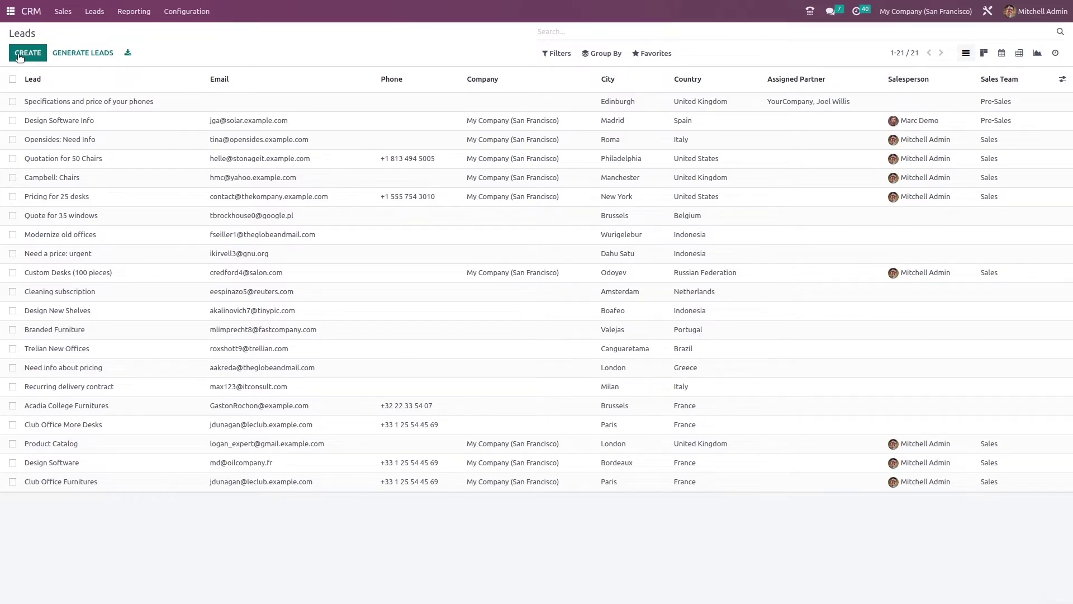
{"action": "left_click", "coordinate": [20, 58]}
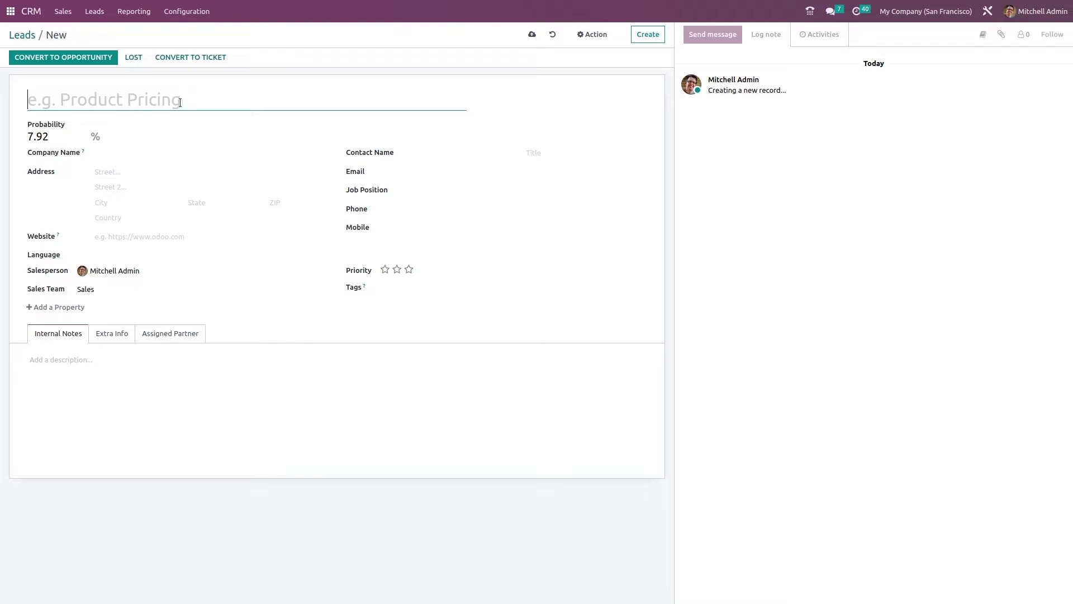
Title the new lead 'Product Pricing', leaving the 7.92% probability unchanged
{"action": "type", "text": "P"}
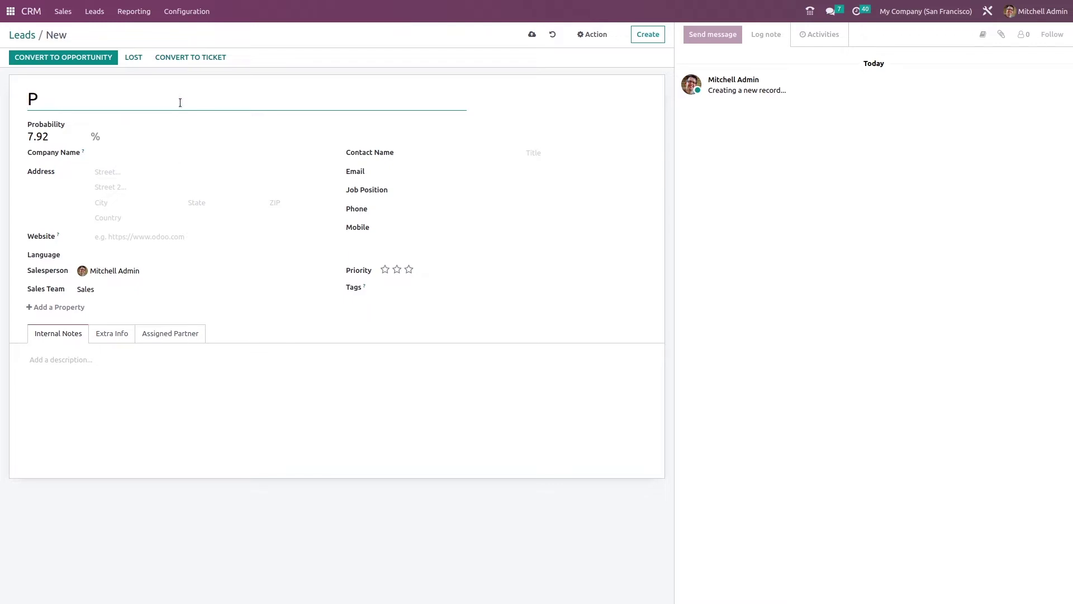
{"action": "type", "text": "roduct Pricing"}
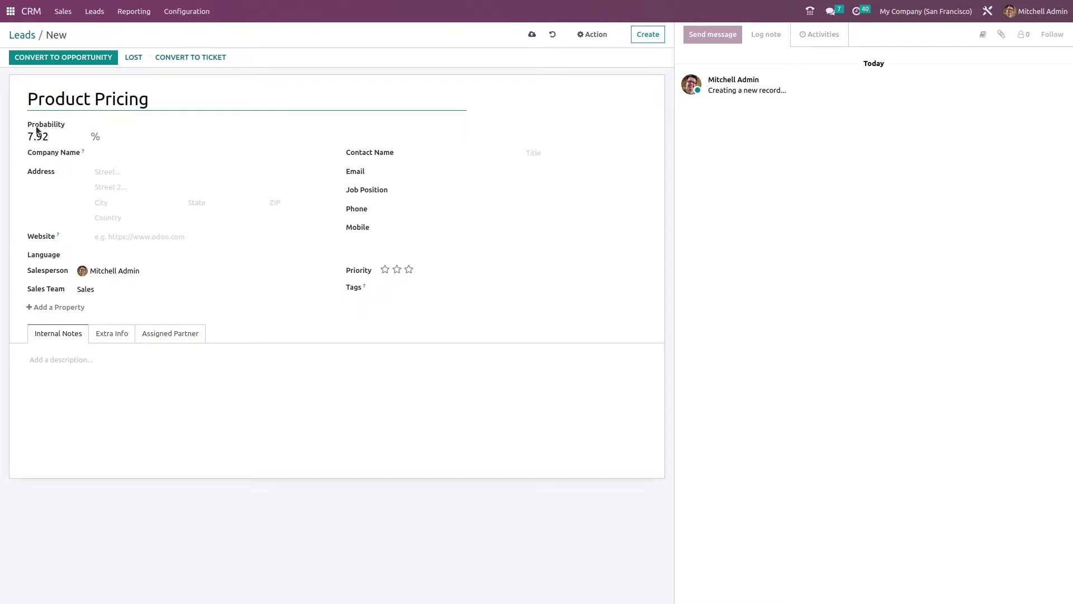
{"action": "left_click_drag", "start_coordinate": [58, 137], "coordinate": [19, 138]}
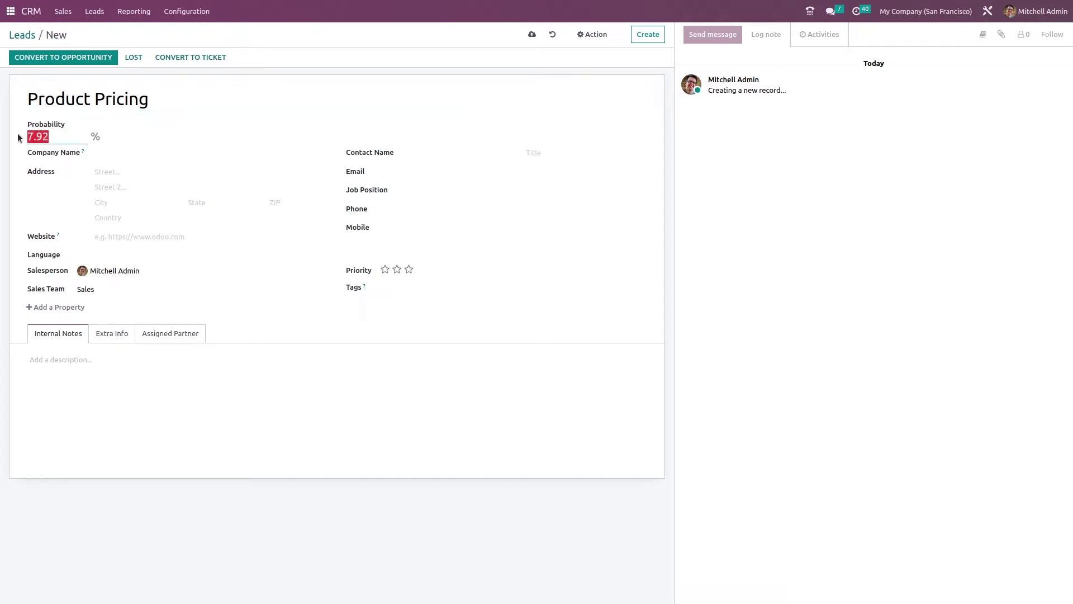
{"action": "left_click", "coordinate": [162, 139]}
{"action": "left_click", "coordinate": [145, 150]}
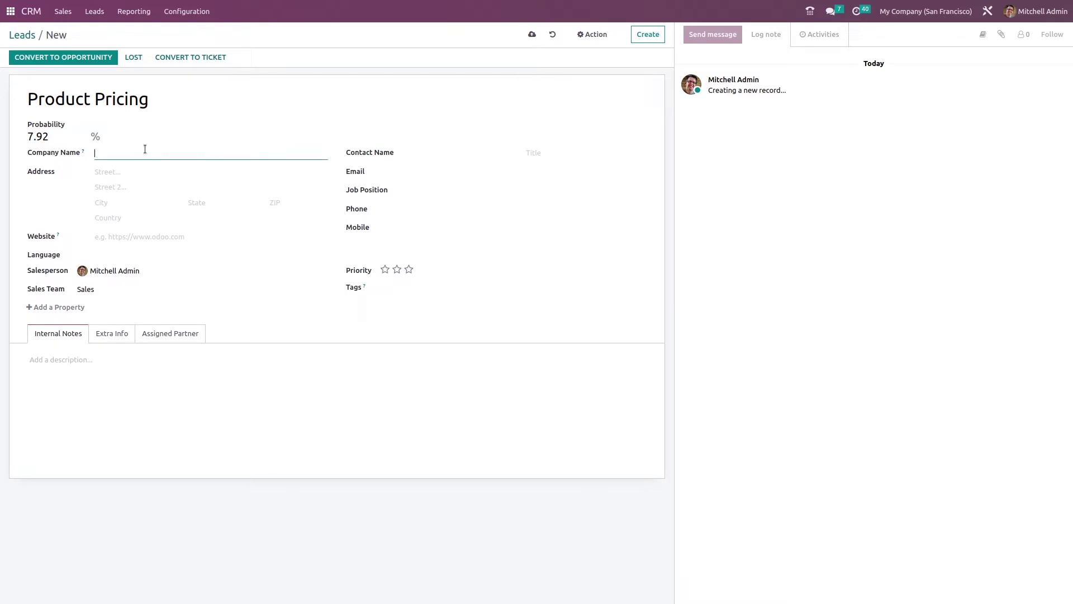
Enter company Cybrosys Technologies and street 'Kinfra techno industrial Park'
{"action": "type", "text": "Cybrosys Technologies"}
{"action": "left_click", "coordinate": [141, 171]}
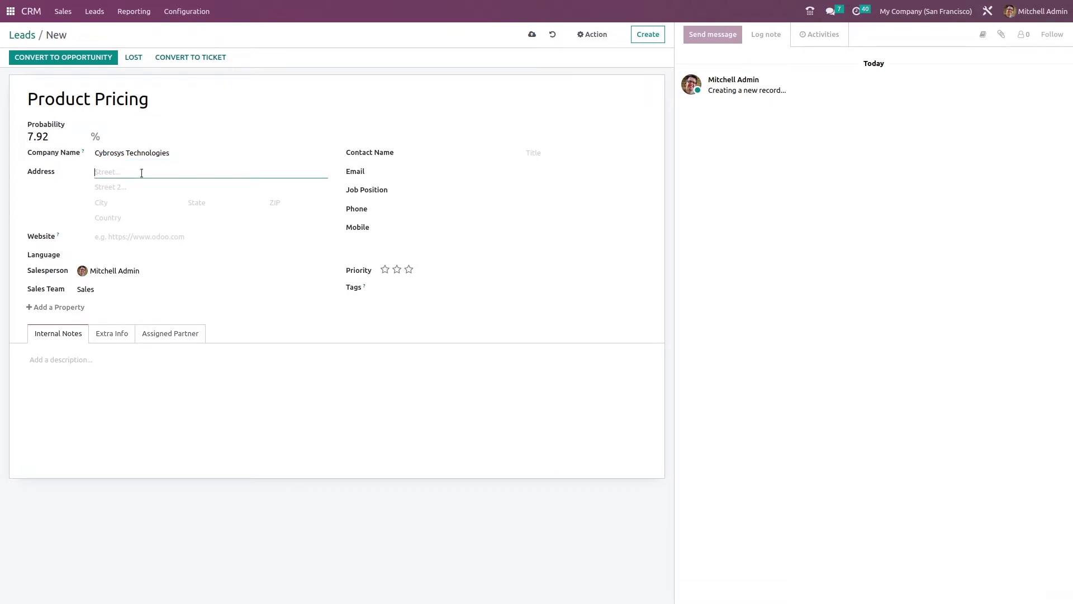
{"action": "type", "text": "Kinfra techno- industrial Park"}
{"action": "left_click", "coordinate": [116, 201]}
Set the lead's country to India and state to Kerala (IN)
{"action": "left_click", "coordinate": [155, 218]}
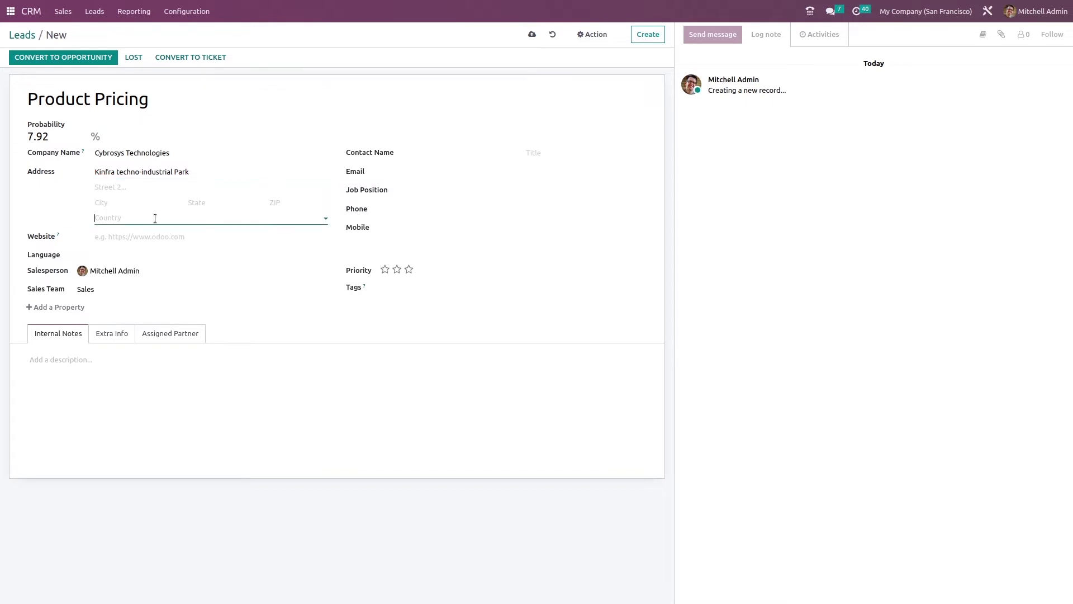
{"action": "type", "text": "in"}
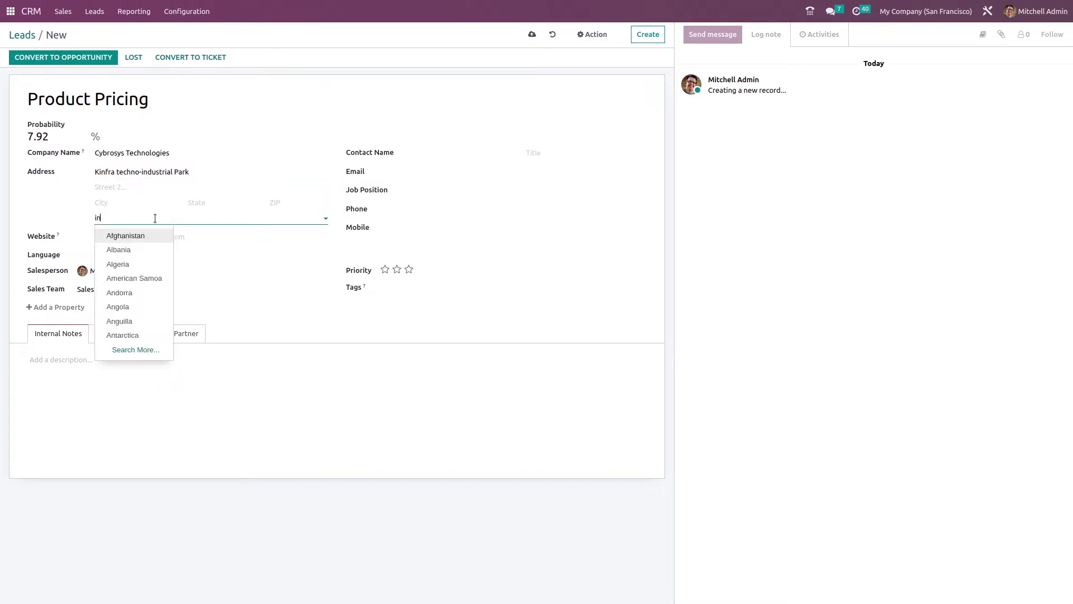
{"action": "left_click", "coordinate": [154, 234]}
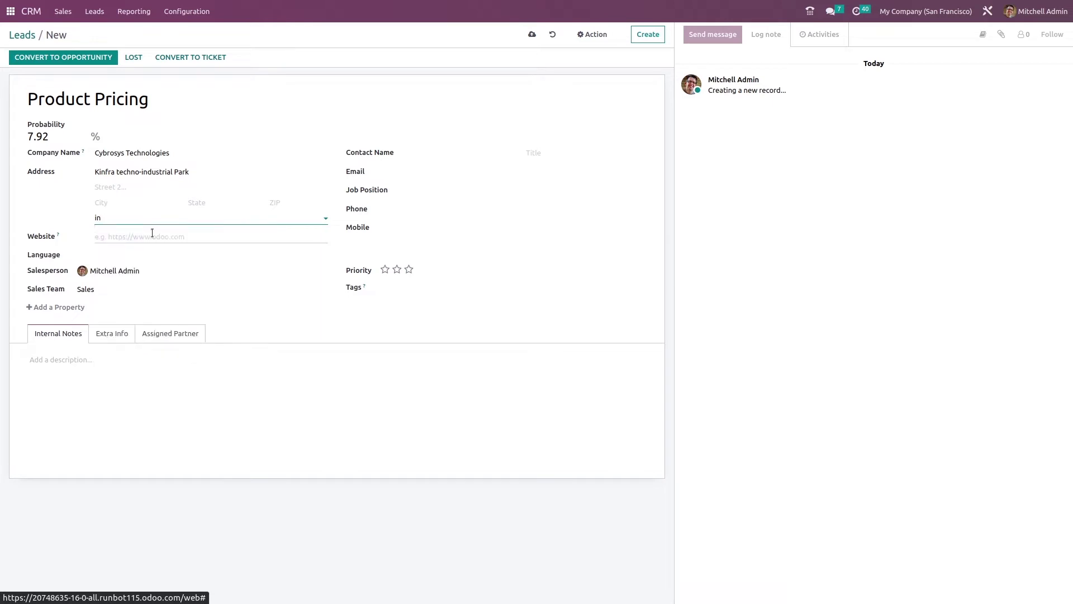
{"action": "left_click", "coordinate": [214, 203]}
{"action": "type", "text": "ker"}
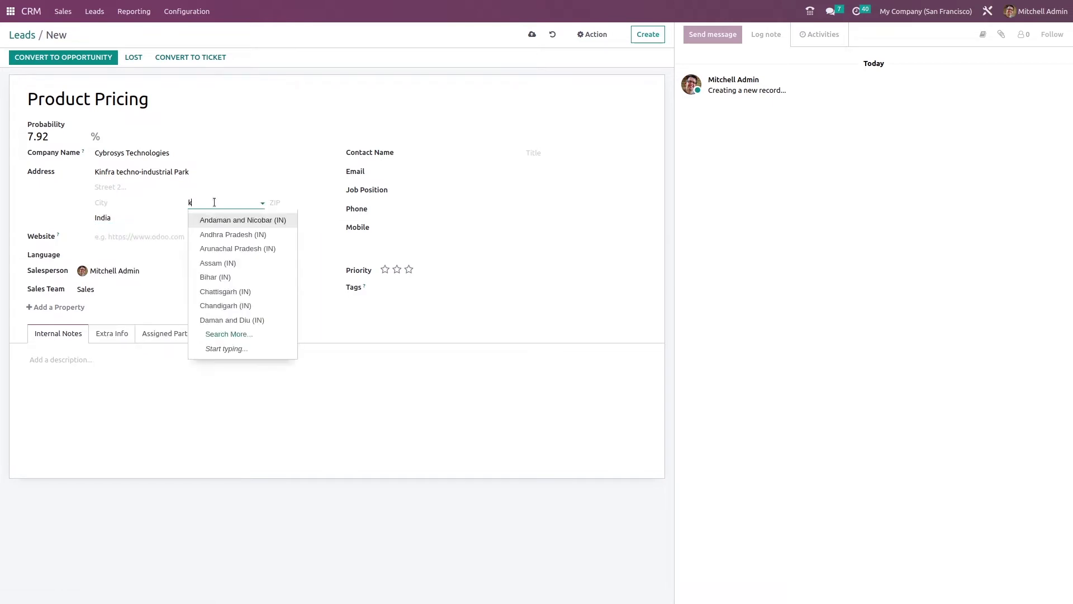
{"action": "left_click", "coordinate": [218, 219]}
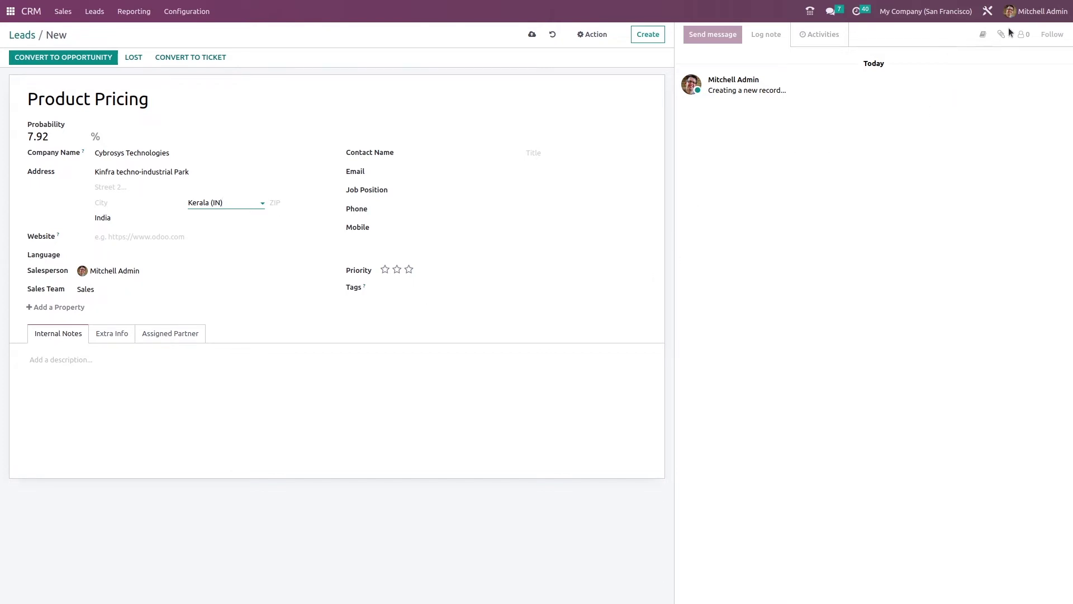
{"action": "left_click", "coordinate": [151, 271]}
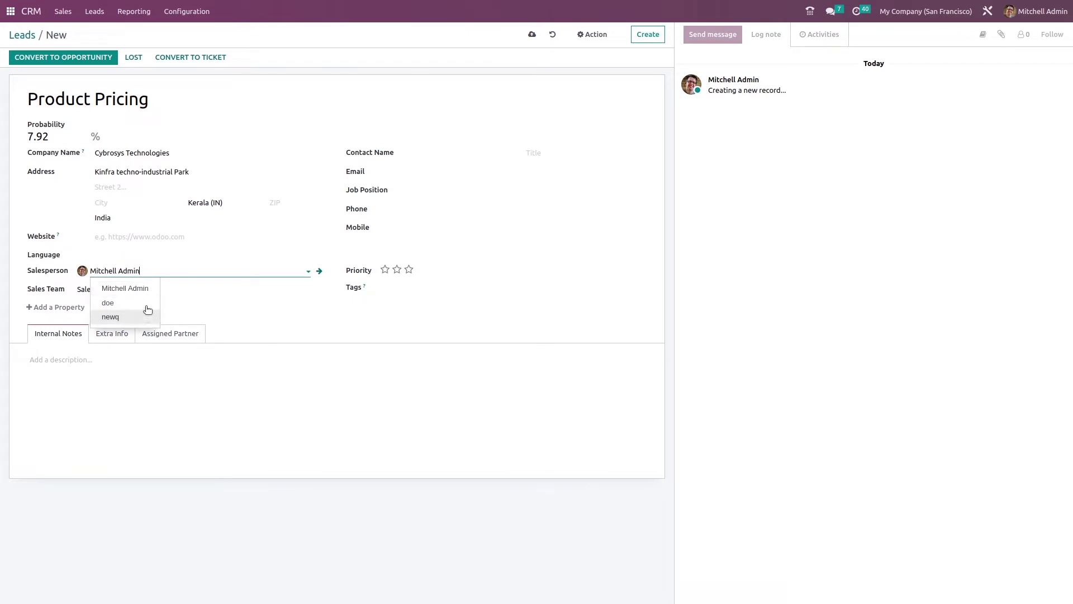
Keep the default salesperson and Sales team, and enter the contact's name with title Mister
{"action": "left_click", "coordinate": [312, 296]}
{"action": "left_click", "coordinate": [98, 291]}
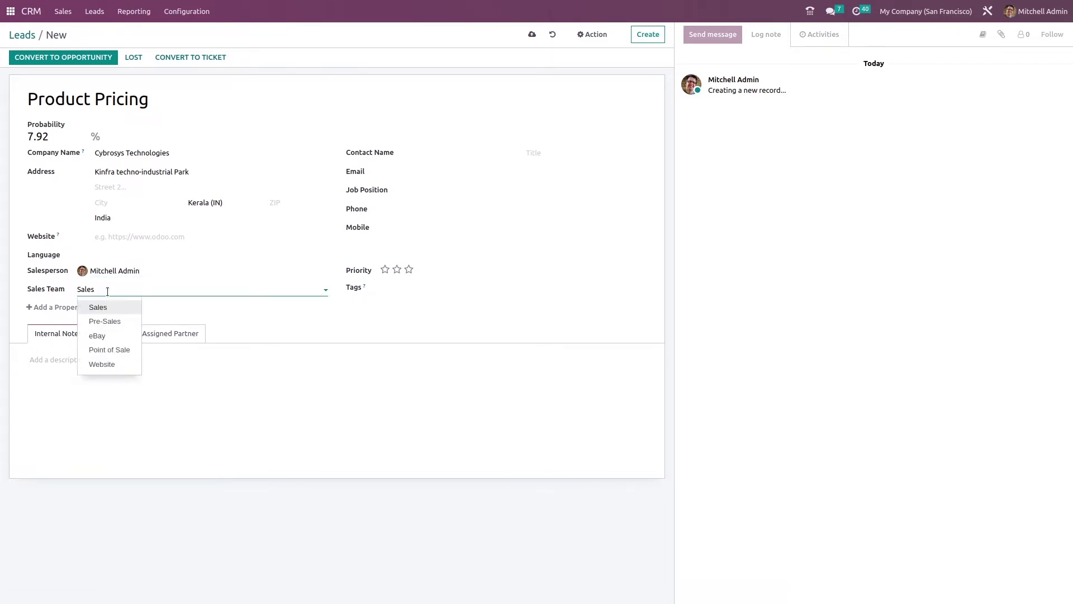
{"action": "left_click", "coordinate": [309, 315]}
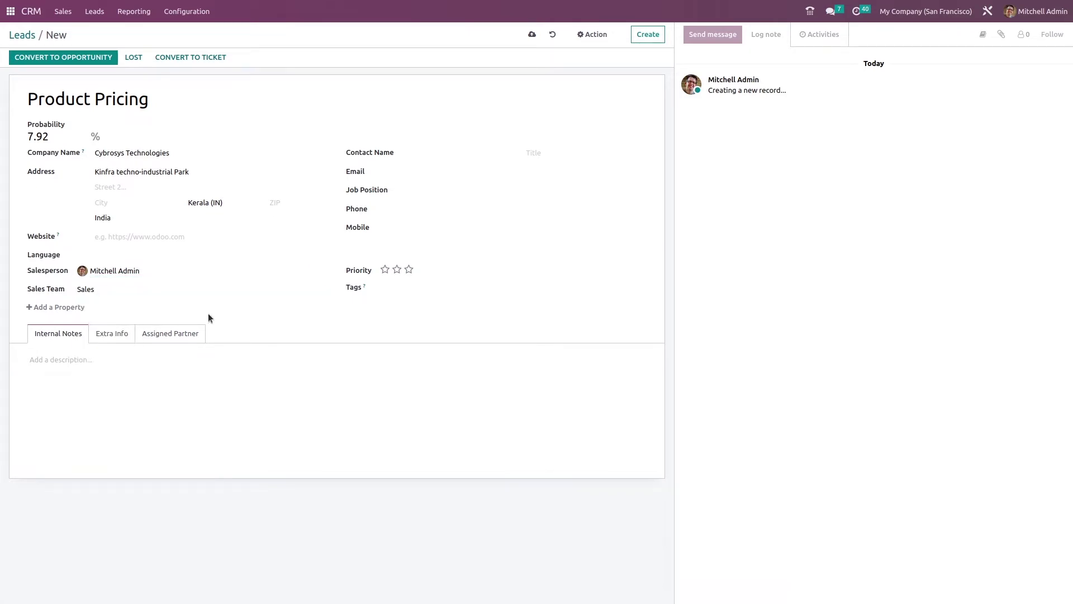
{"action": "left_click", "coordinate": [405, 153]}
{"action": "type", "text": "jerry"}
{"action": "left_click", "coordinate": [585, 148]}
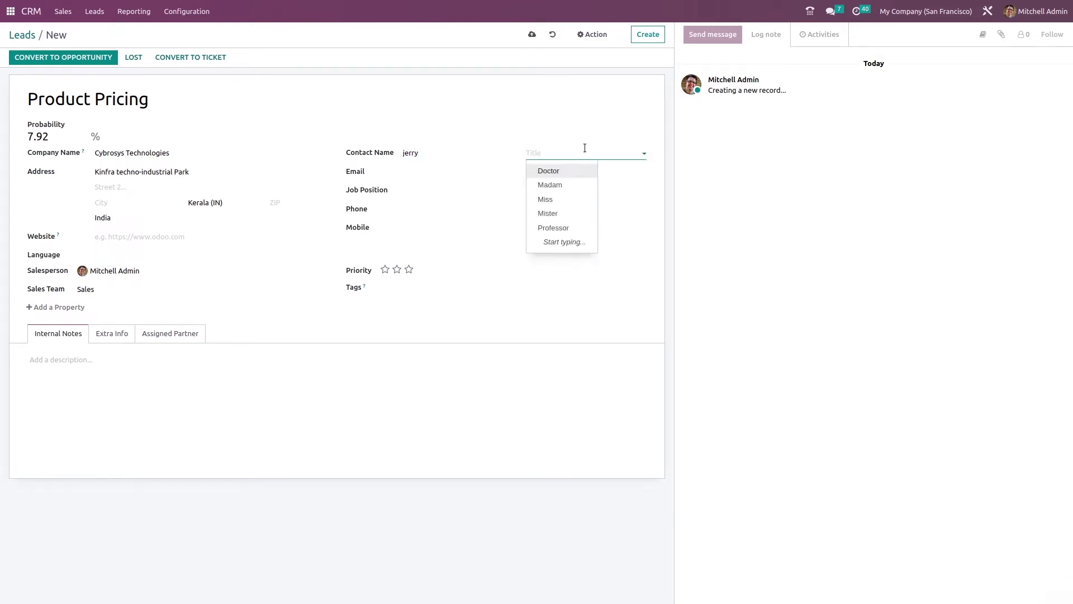
{"action": "left_click", "coordinate": [562, 213]}
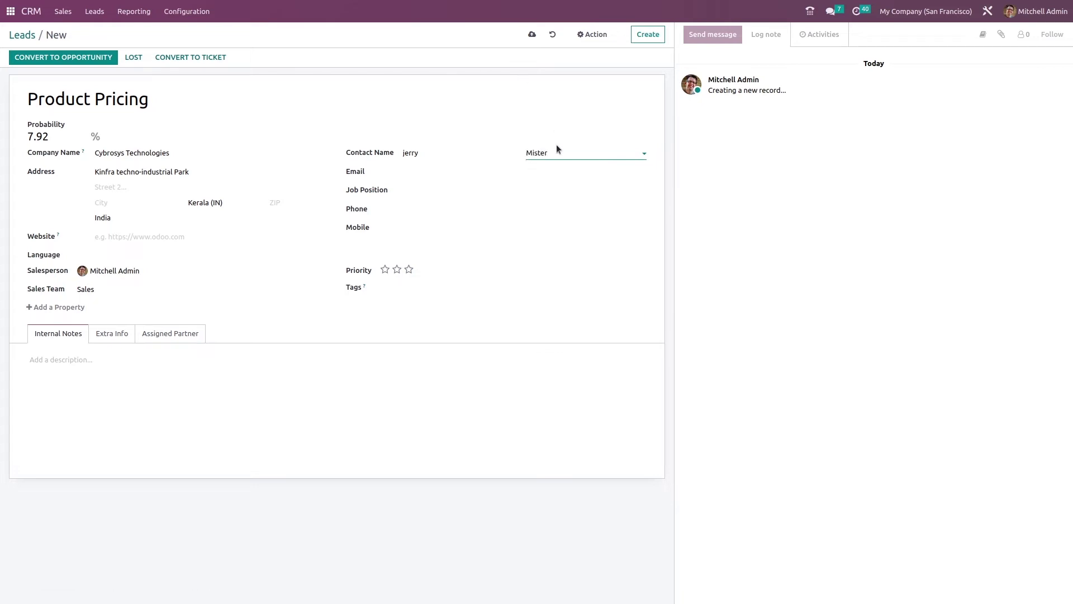
Fill in the contact's e-mail address and the job position consultant
{"action": "left_click", "coordinate": [425, 173]}
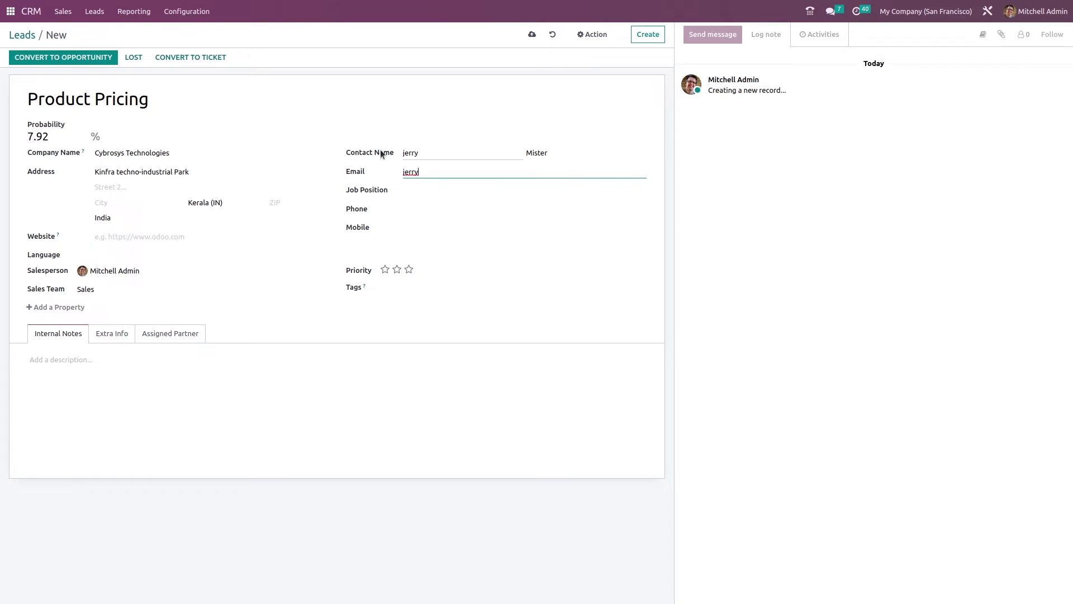
{"action": "left_click", "coordinate": [433, 224]}
{"action": "left_click", "coordinate": [431, 190]}
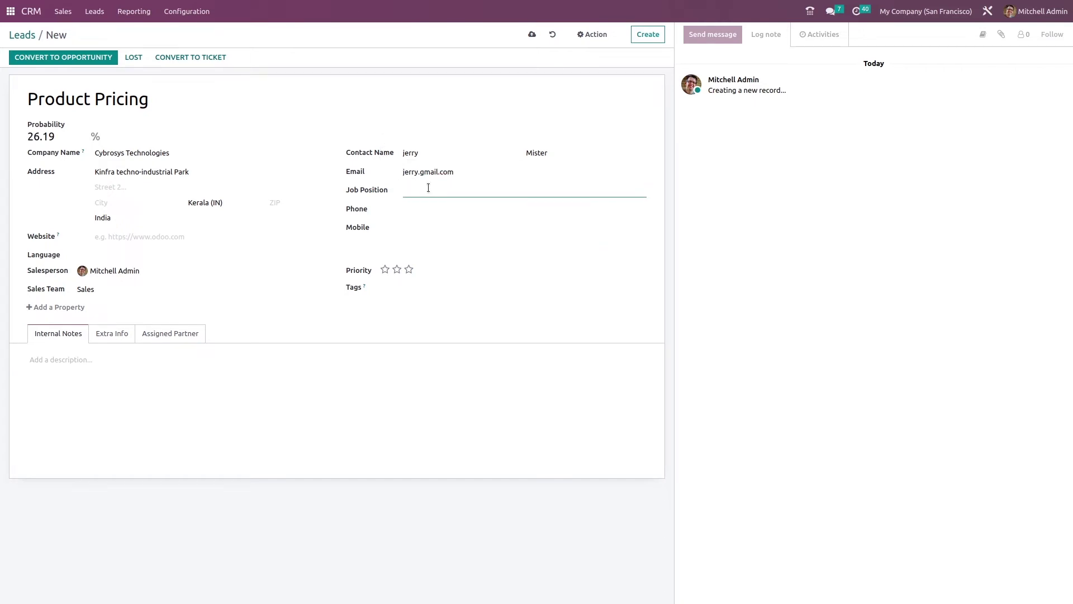
{"action": "type", "text": "consultant"}
{"action": "left_click", "coordinate": [429, 209]}
{"action": "left_click", "coordinate": [426, 226]}
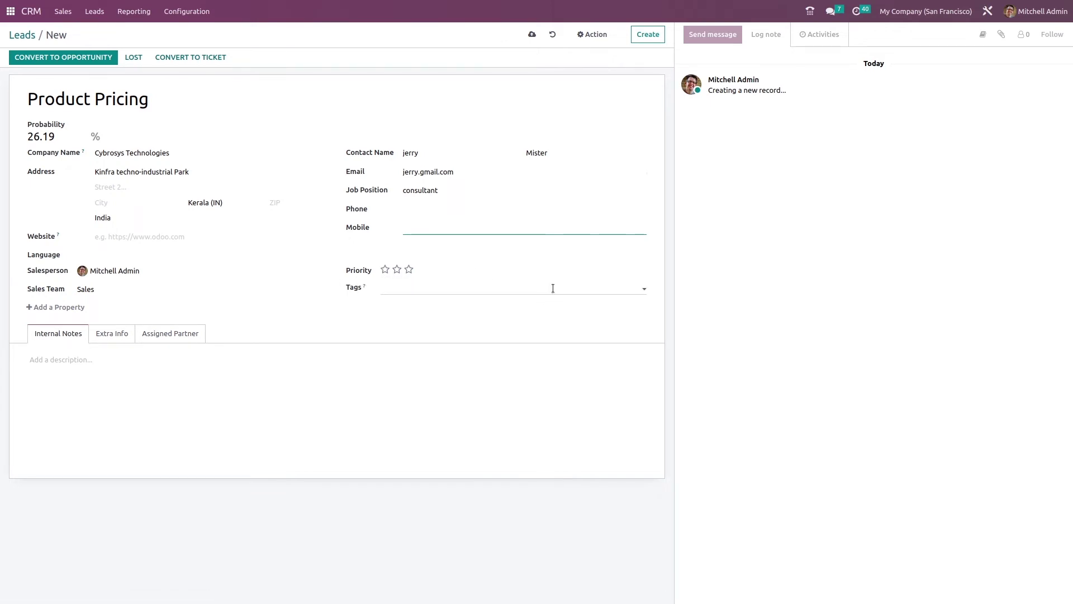
Give the lead three-star priority and tag it Software, Training and Consulting
{"action": "left_click", "coordinate": [408, 270]}
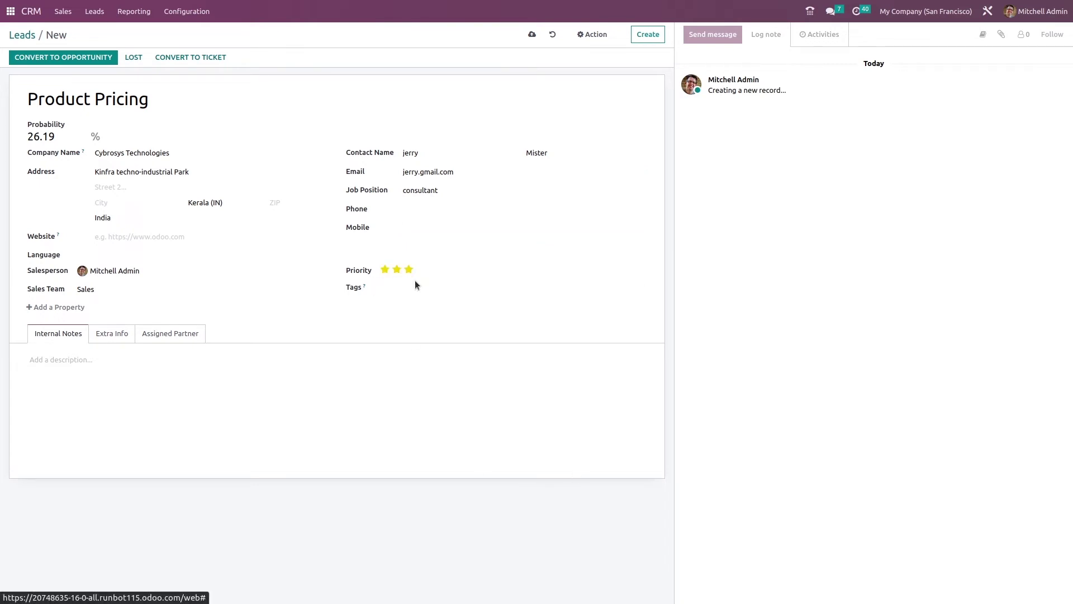
{"action": "left_click", "coordinate": [415, 289]}
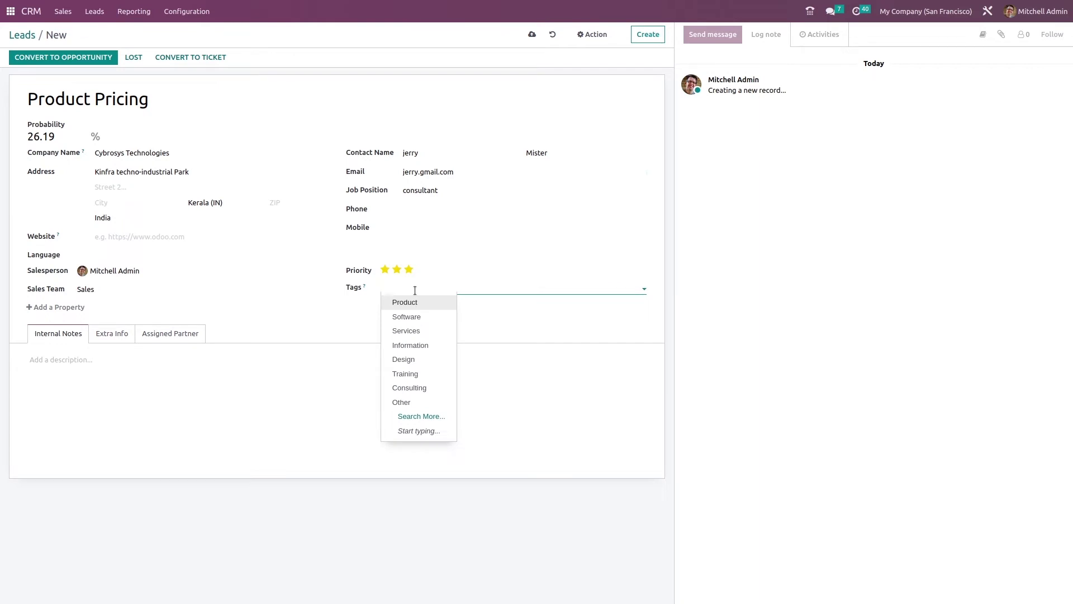
{"action": "left_click", "coordinate": [420, 315]}
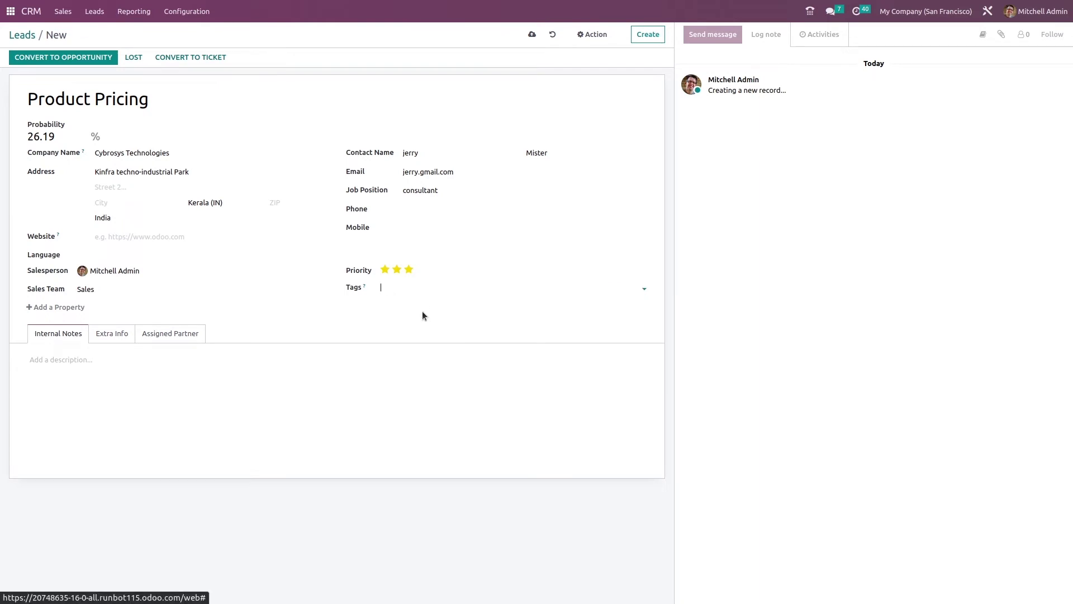
{"action": "left_click", "coordinate": [449, 288]}
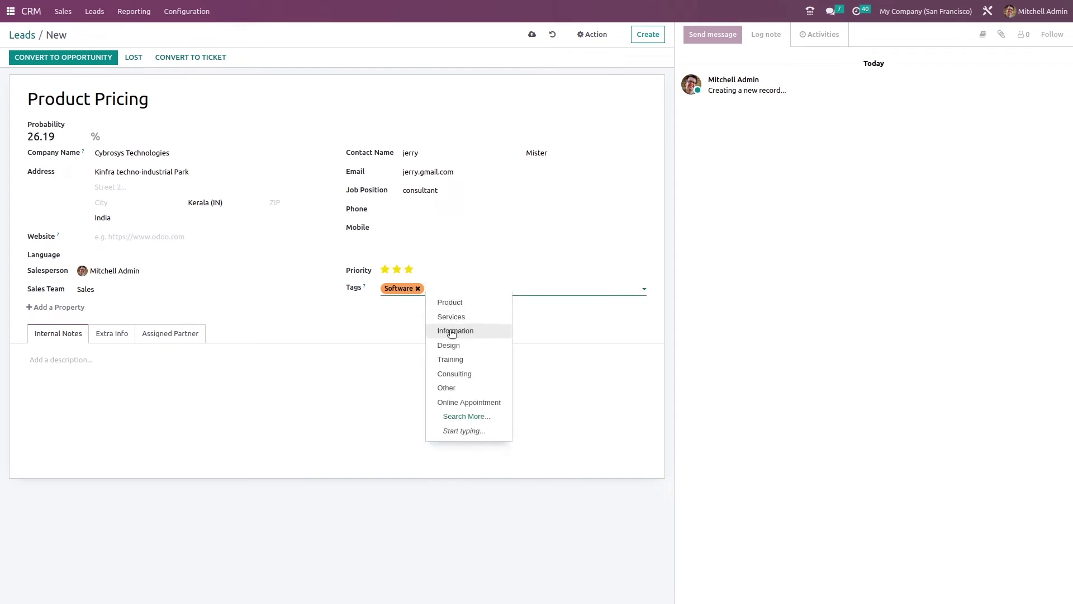
{"action": "left_click", "coordinate": [451, 358]}
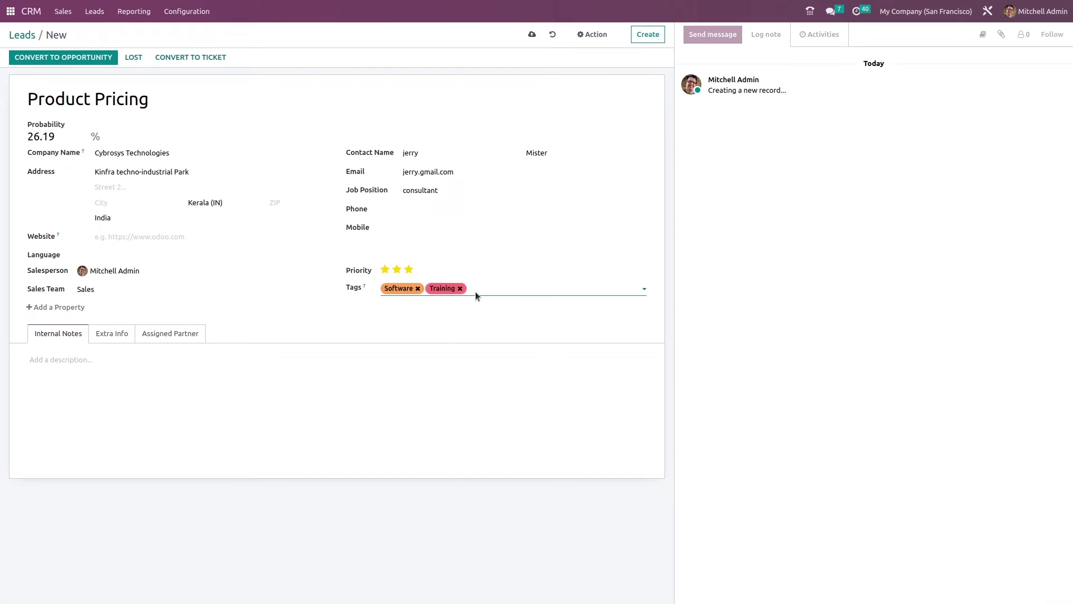
{"action": "left_click", "coordinate": [501, 289]}
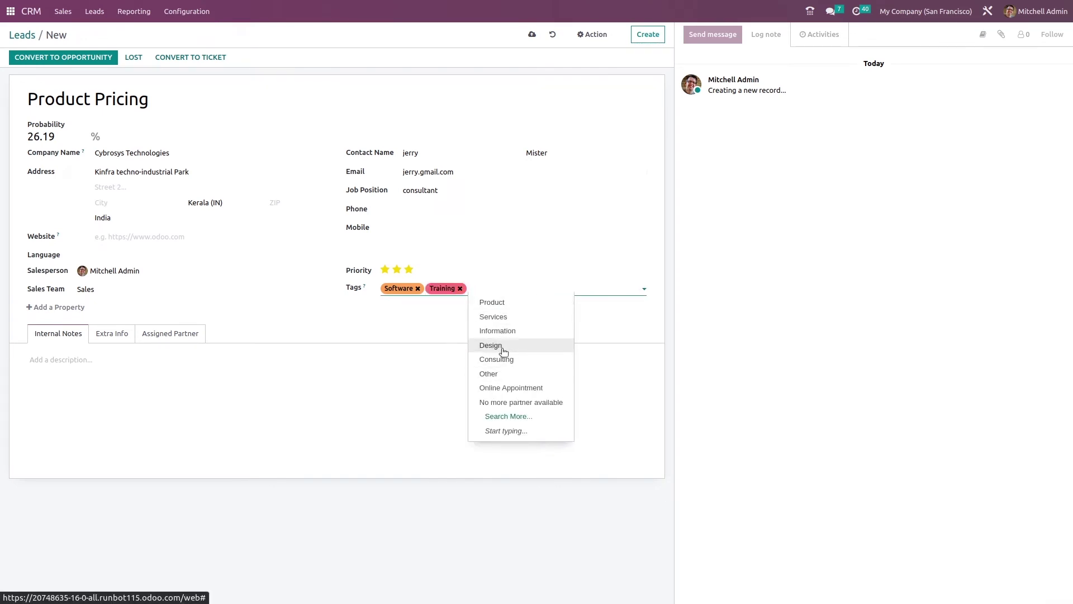
{"action": "left_click", "coordinate": [503, 359]}
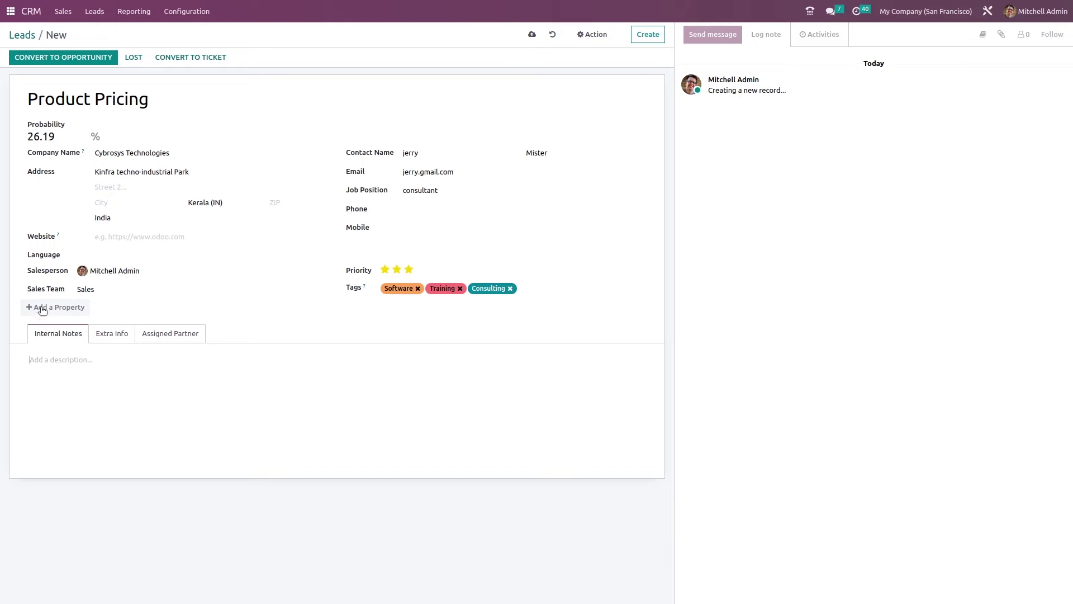
Add a Text custom property to the lead, then delete it again
{"action": "left_click", "coordinate": [43, 308]}
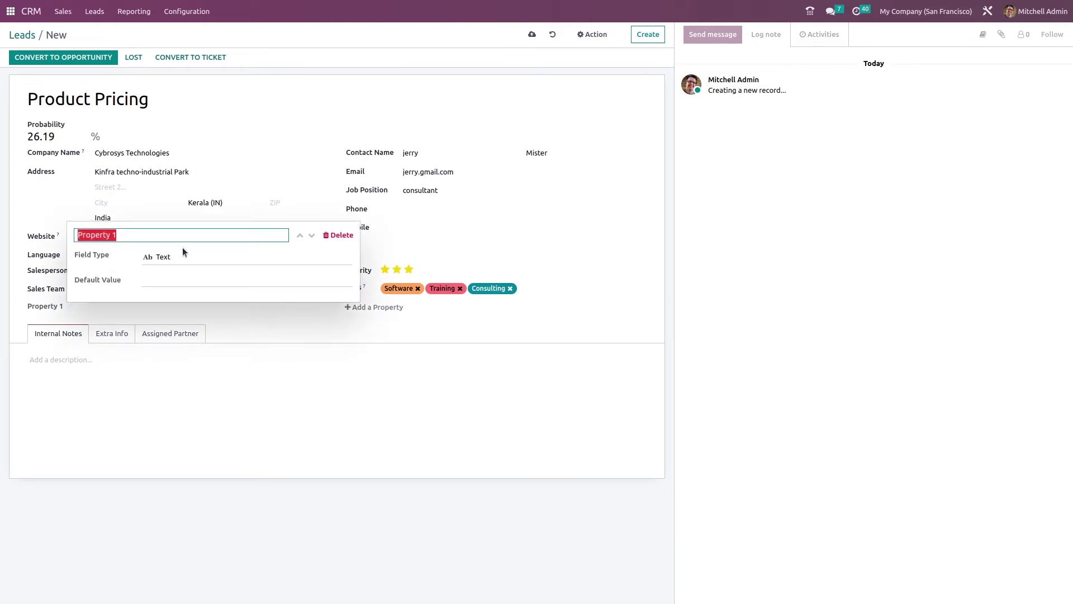
{"action": "left_click", "coordinate": [192, 256]}
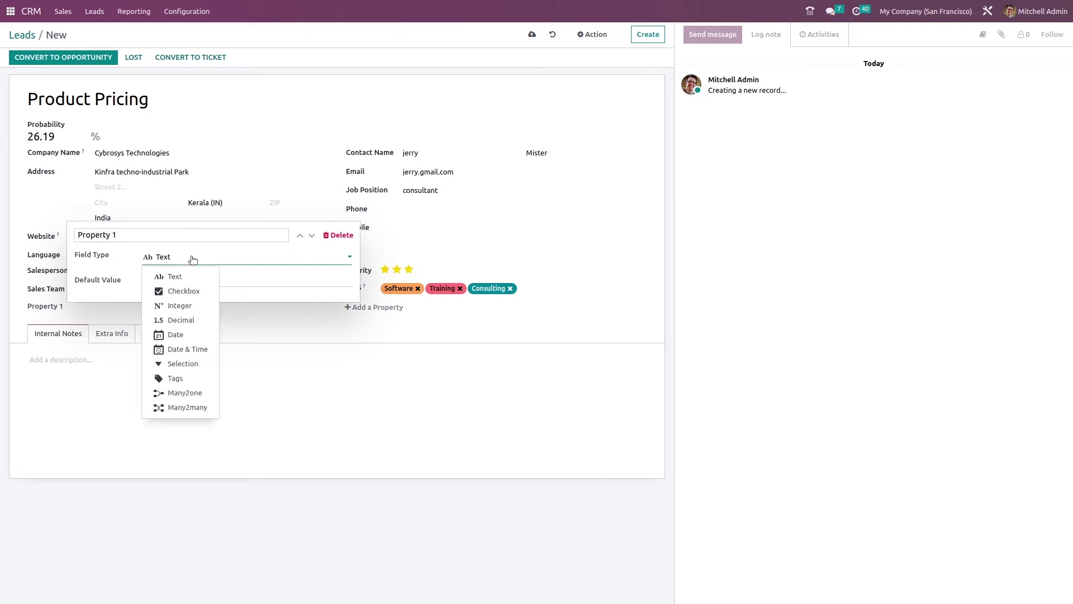
{"action": "left_click", "coordinate": [197, 276]}
{"action": "left_click", "coordinate": [324, 237]}
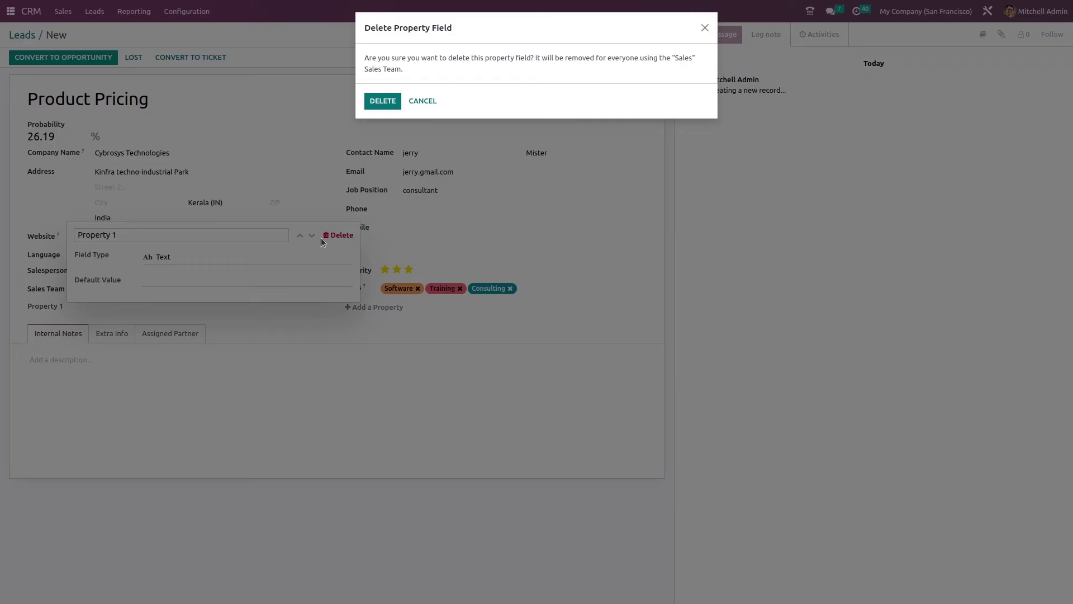
{"action": "left_click", "coordinate": [383, 102]}
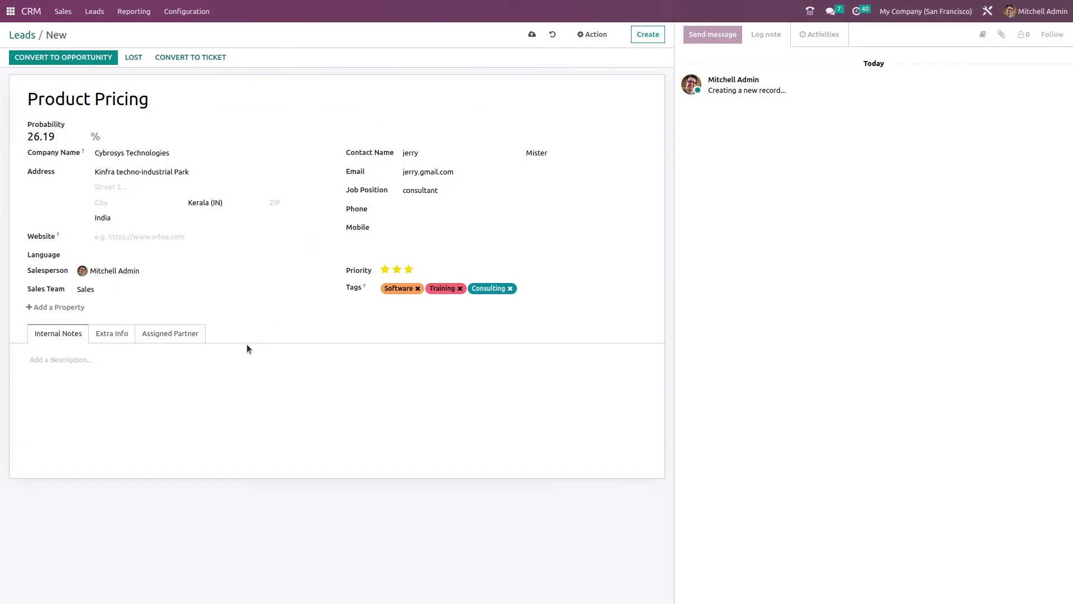
Write the internal note 'details about product' and view the Extra Info marketing details
{"action": "left_click", "coordinate": [55, 354]}
{"action": "type", "text": "details about products"}
{"action": "left_click", "coordinate": [118, 333]}
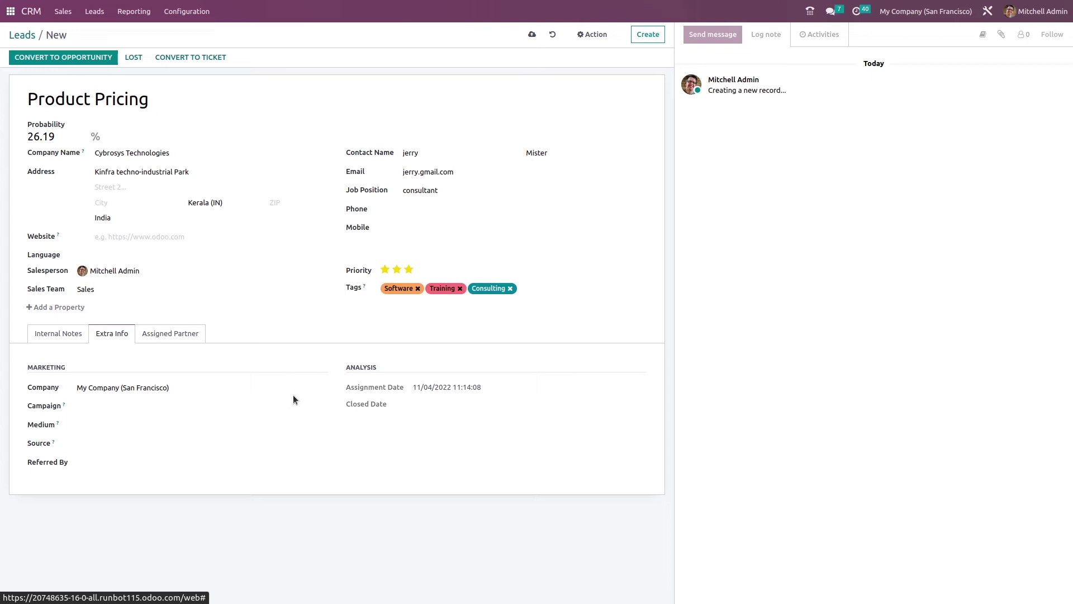
{"action": "left_click", "coordinate": [123, 405]}
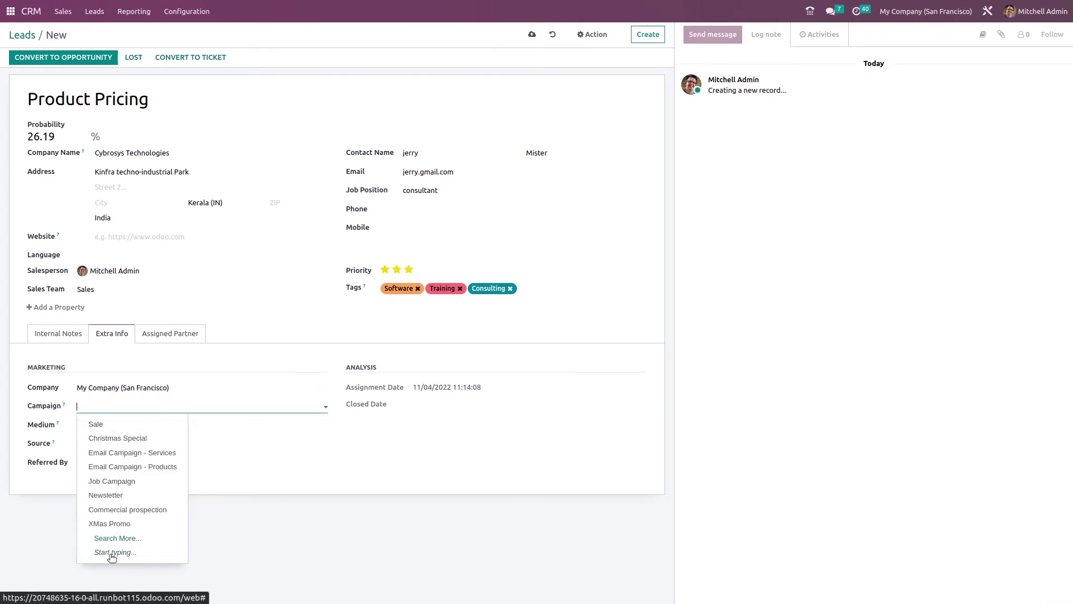
Leave medium and source empty, view the Assigned Partner section, and save the lead
{"action": "left_click", "coordinate": [271, 427]}
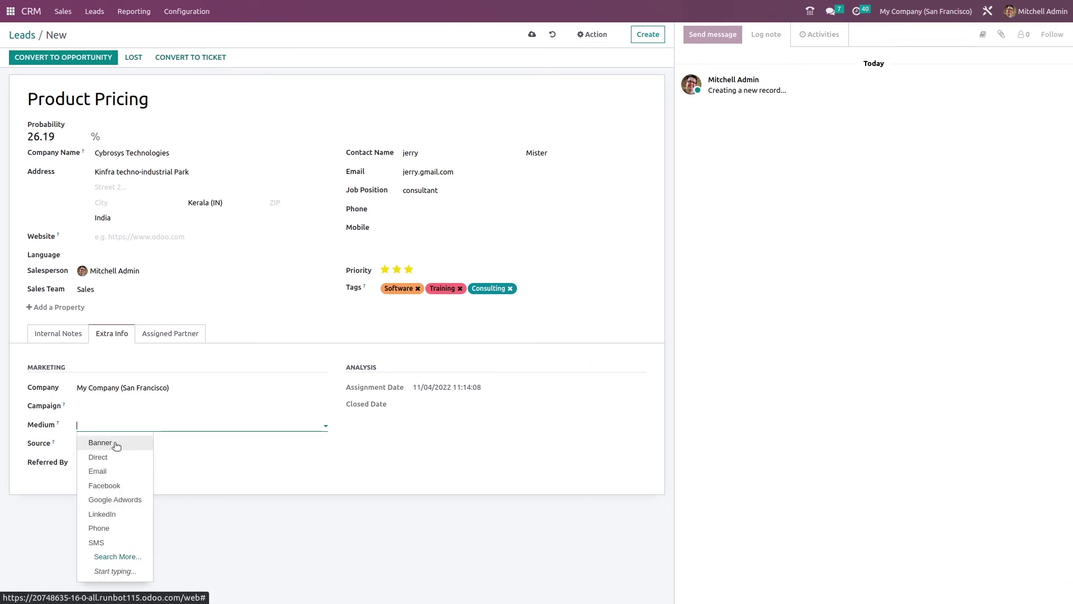
{"action": "left_click", "coordinate": [255, 485]}
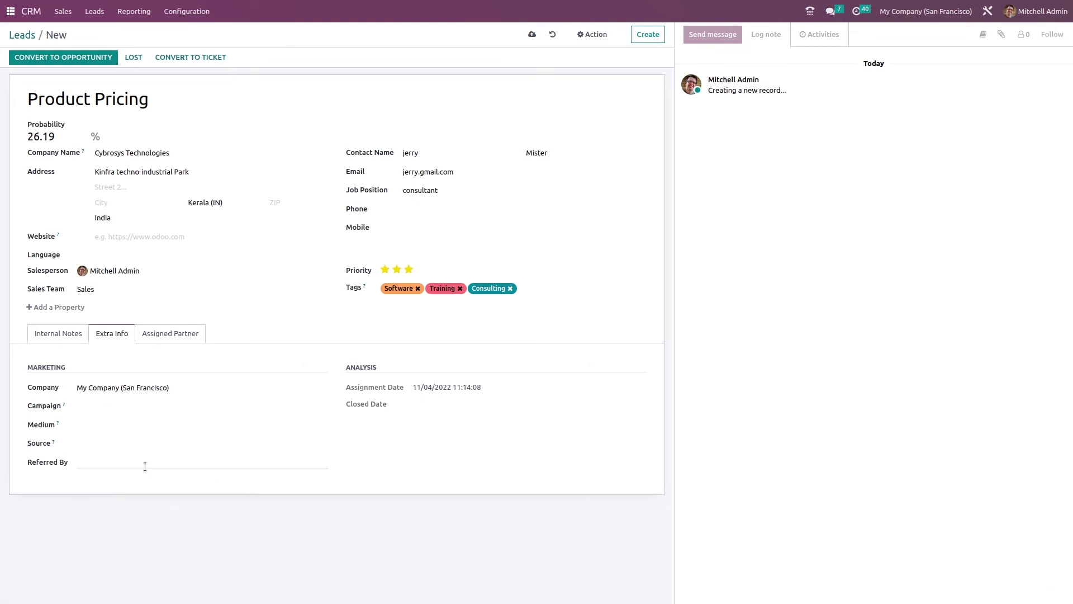
{"action": "left_click", "coordinate": [151, 445]}
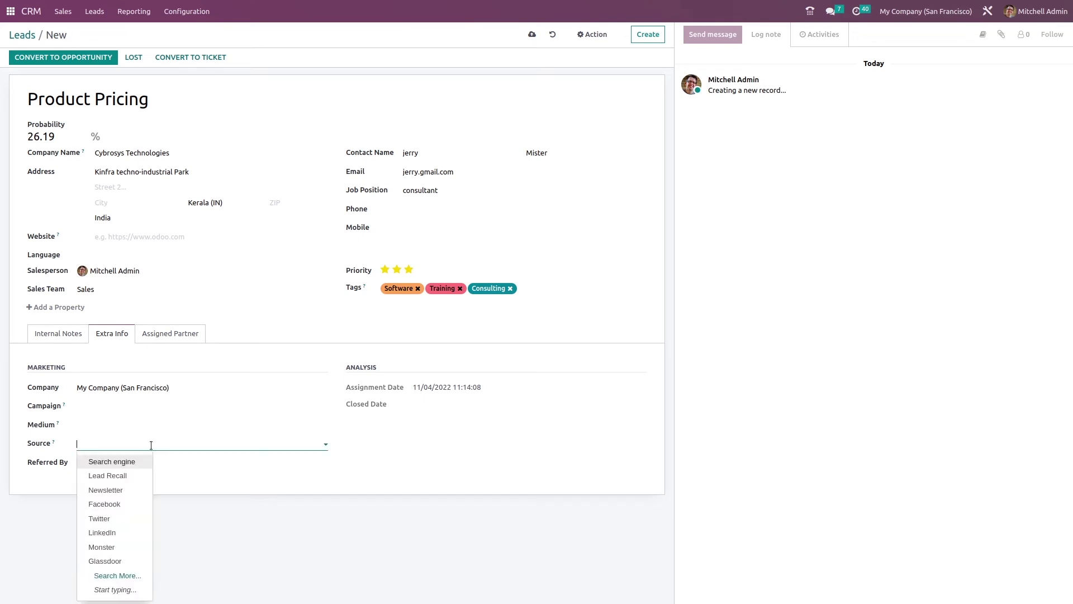
{"action": "left_click", "coordinate": [216, 463]}
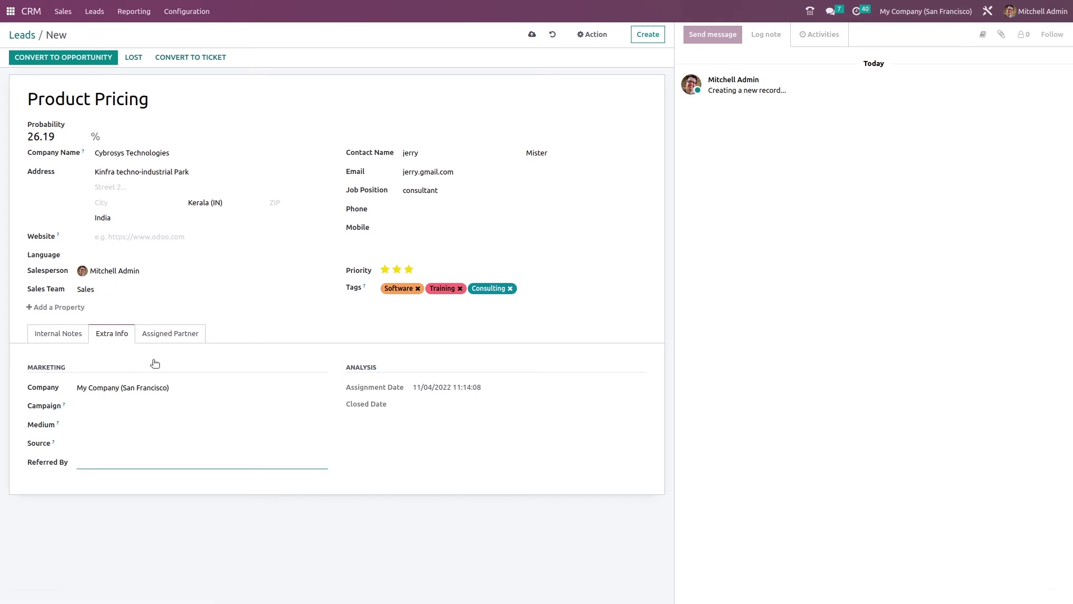
{"action": "left_click", "coordinate": [172, 335]}
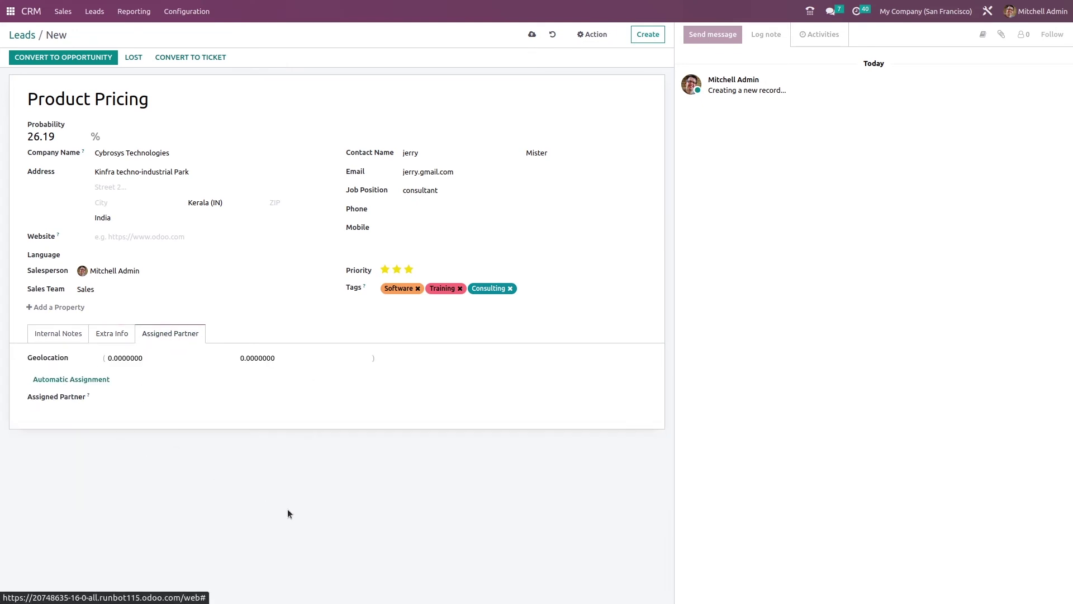
{"action": "left_click", "coordinate": [532, 35]}
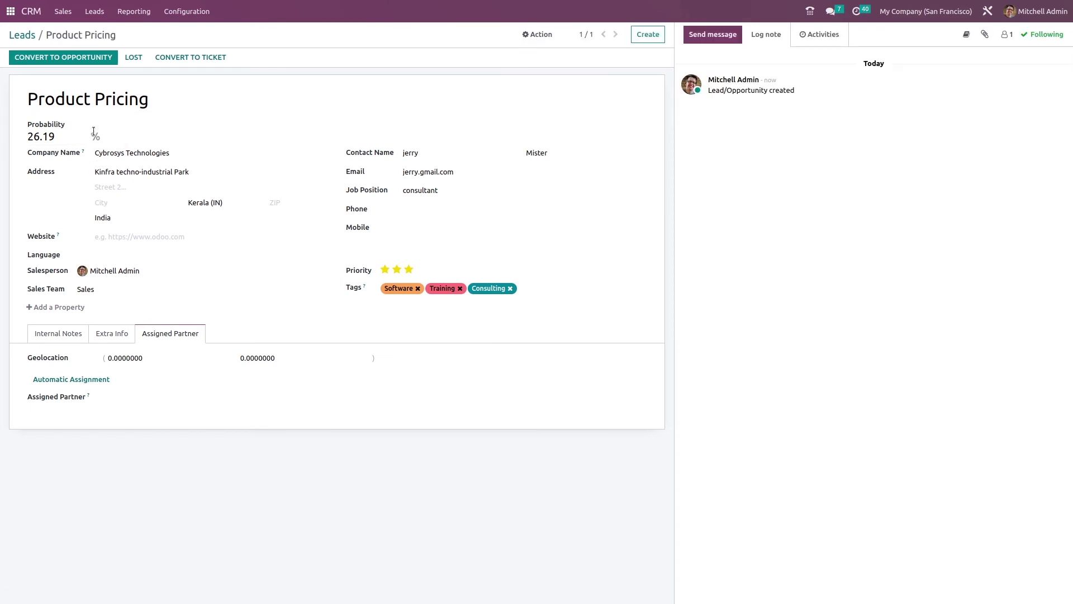
Return via Configuration > Settings to the Leads list, now 22 leads with Product Pricing first
{"action": "left_click", "coordinate": [187, 12]}
{"action": "left_click", "coordinate": [190, 33]}
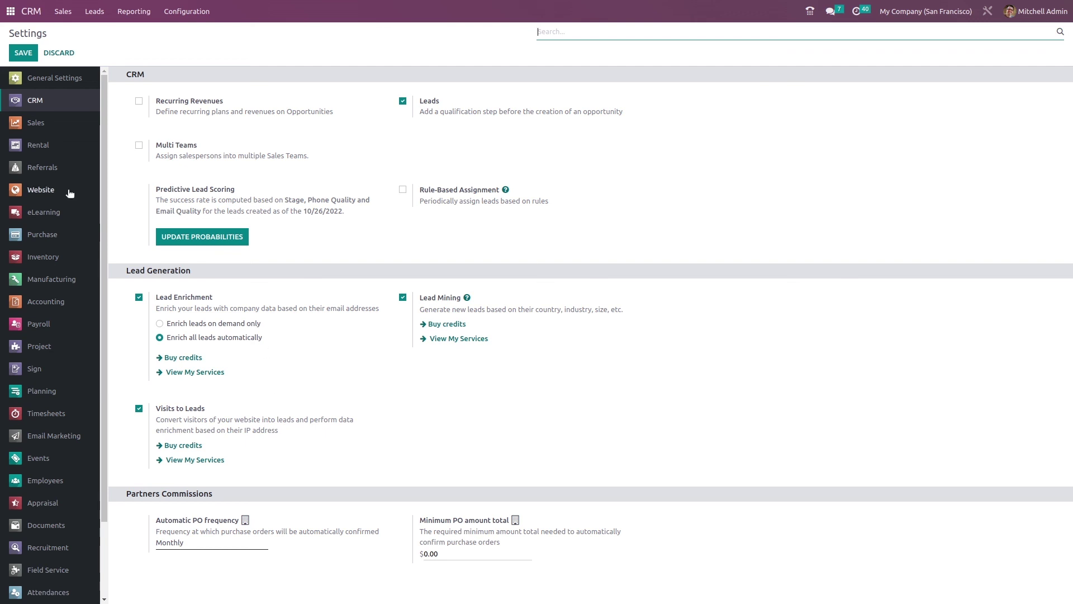
{"action": "left_click", "coordinate": [88, 13]}
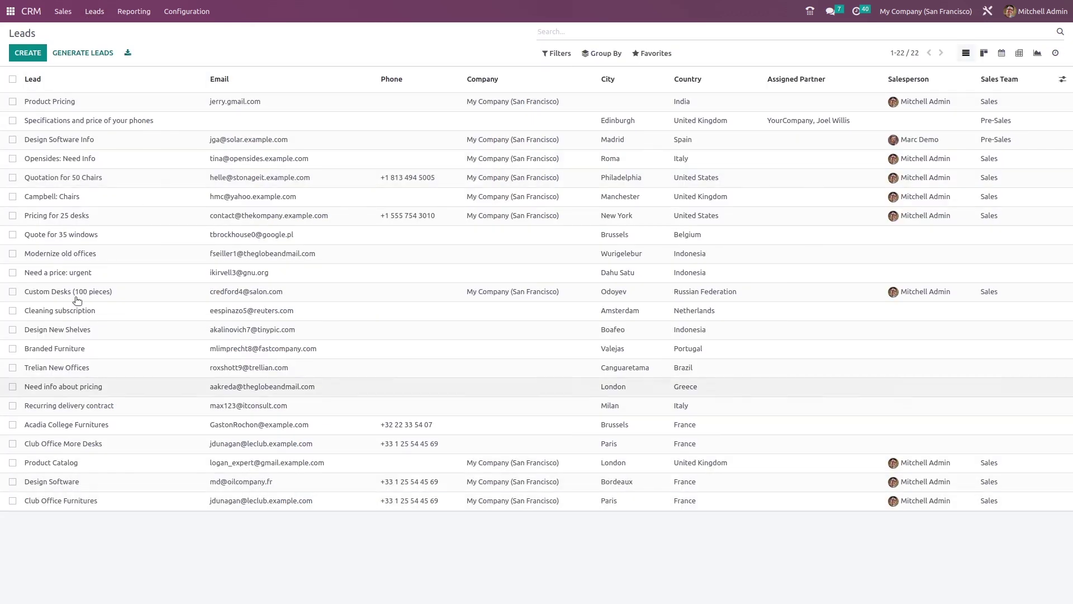
{"action": "left_click", "coordinate": [71, 105]}
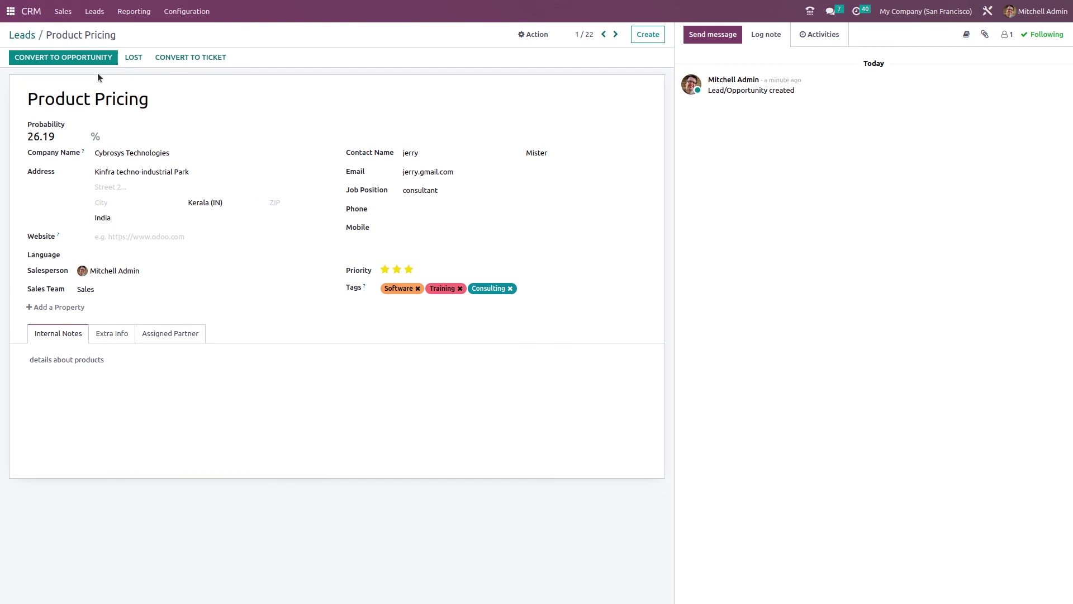
{"action": "left_click", "coordinate": [23, 35]}
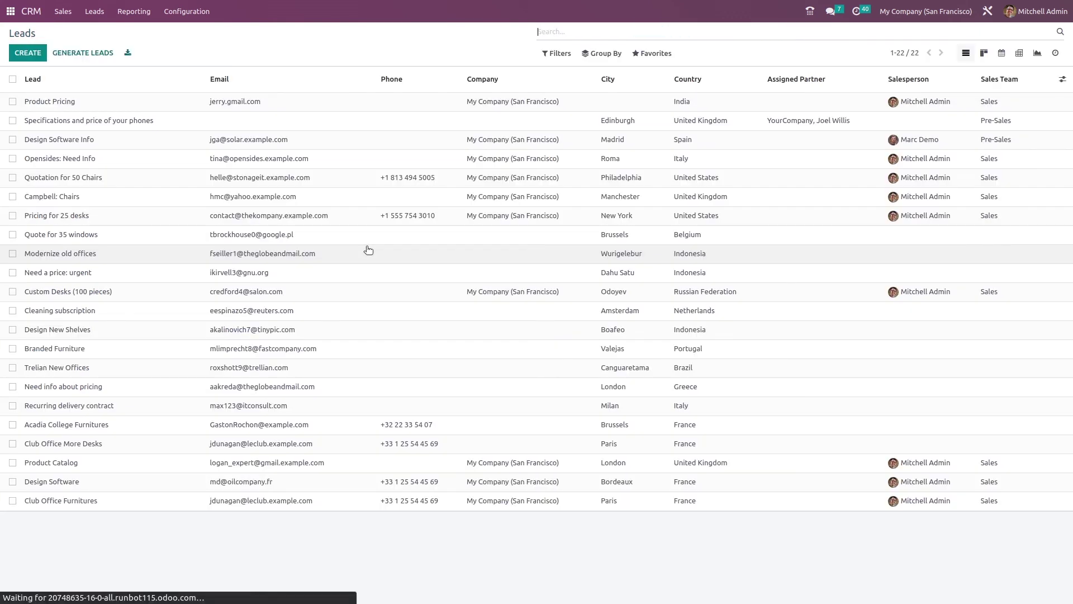